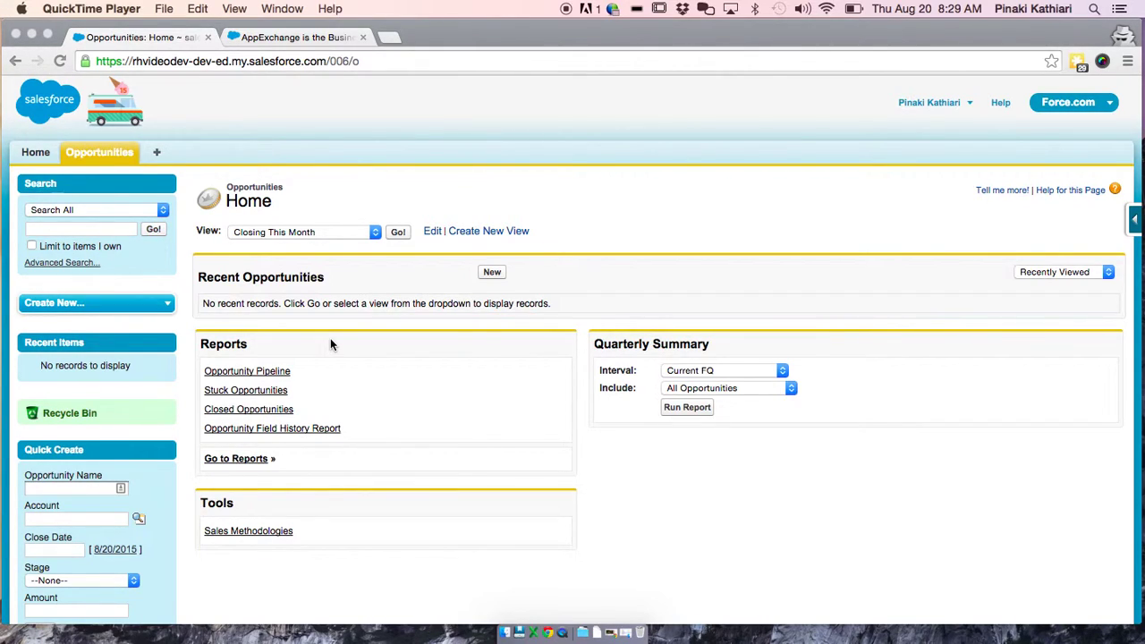
- Search AppExchange for 'resource hero'
click(302, 37)
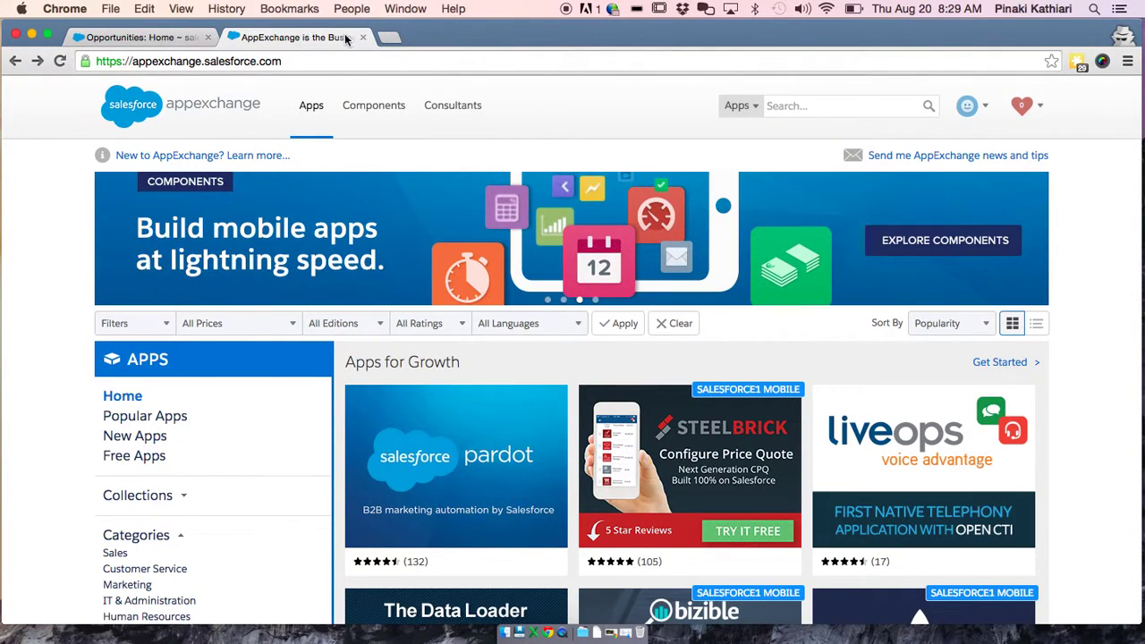
click(825, 105)
text(resource hero)
key(Return)
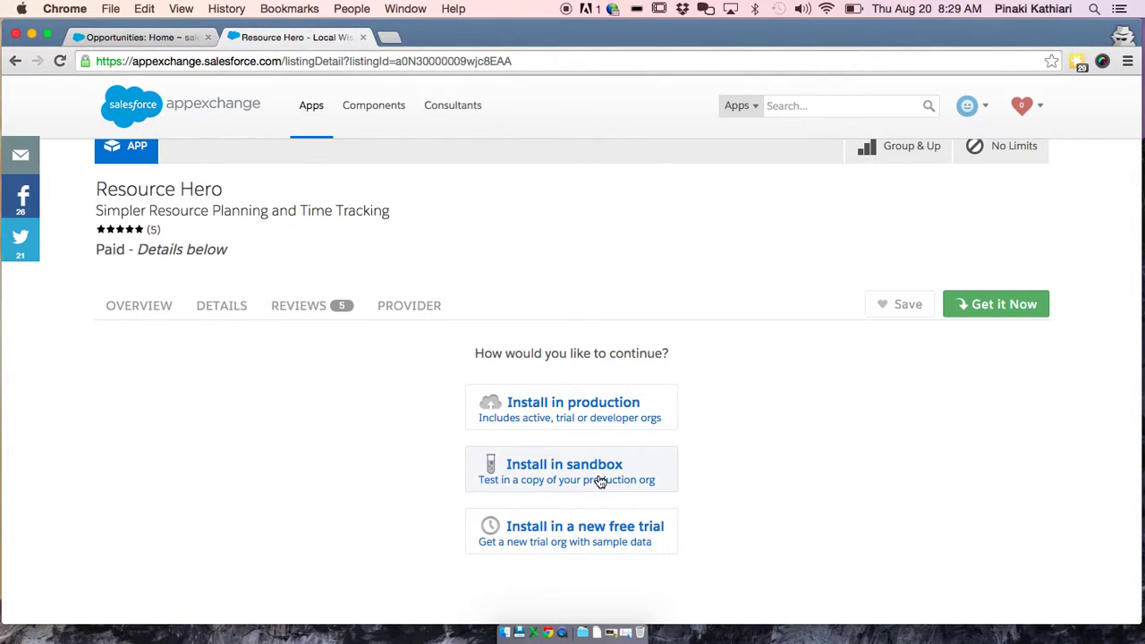
- Choose the production org, accept the terms and conditions, and confirm the install
click(581, 422)
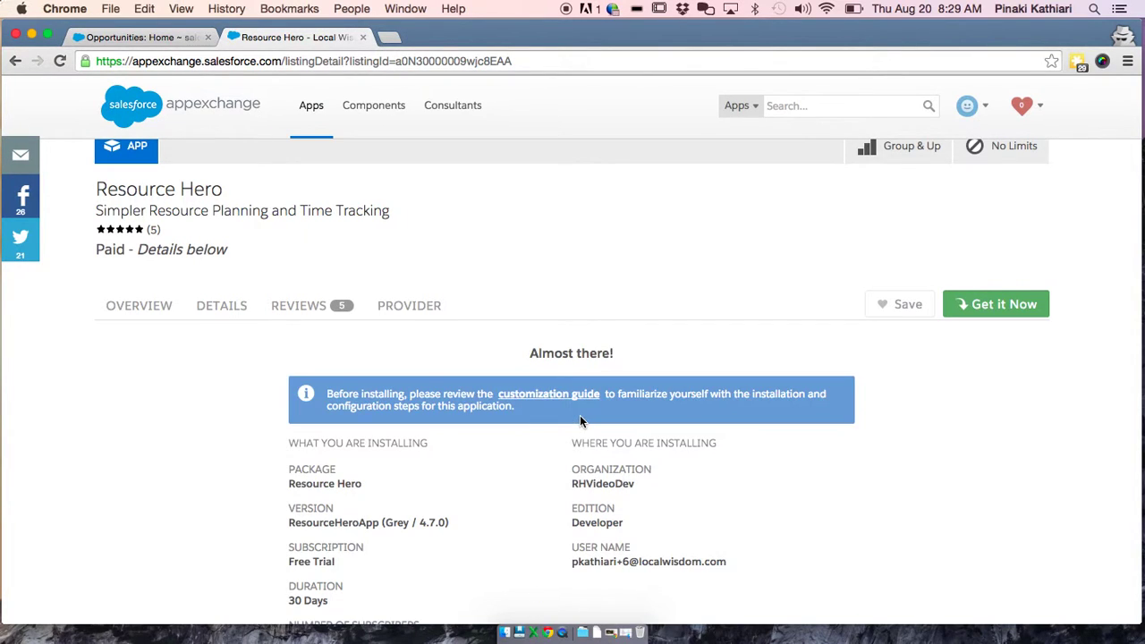
scroll(580, 420, down, 4)
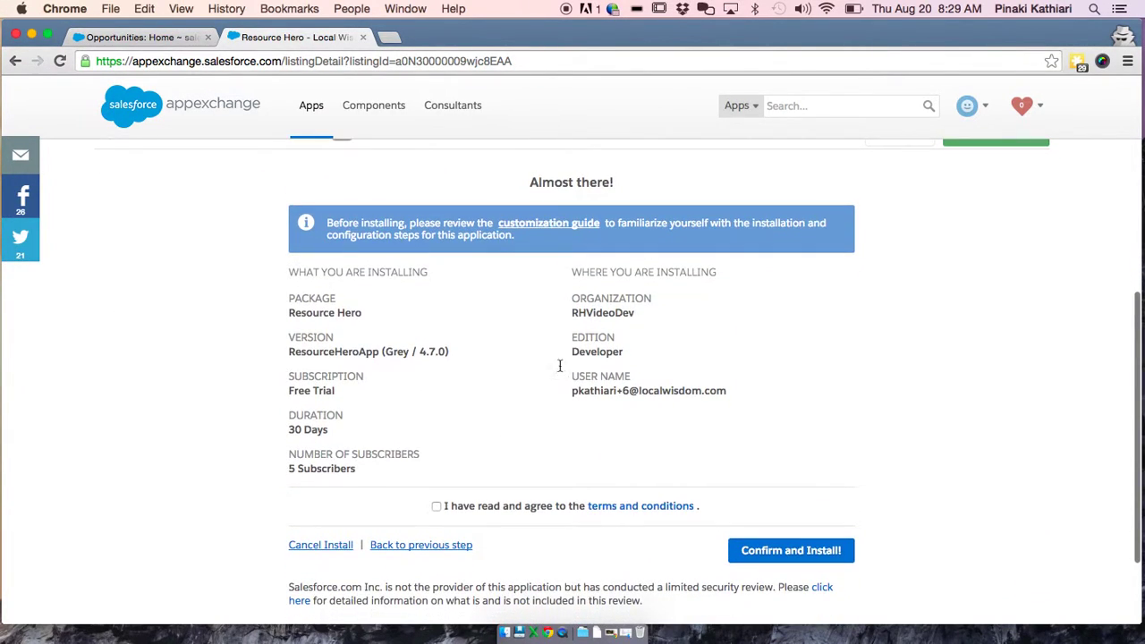
click(617, 507)
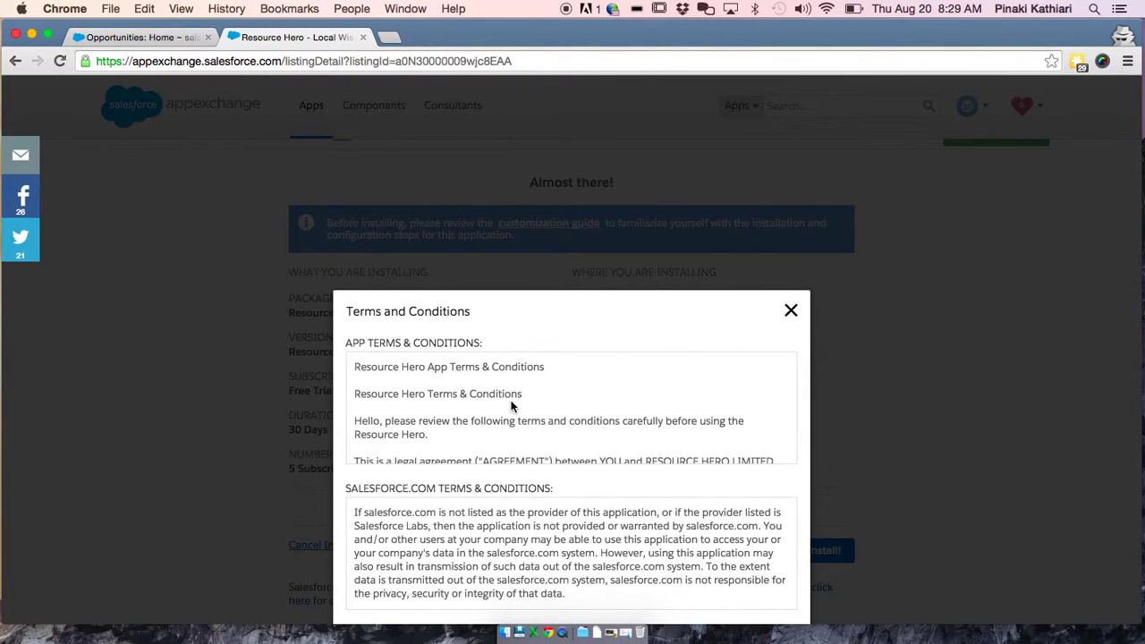
click(791, 312)
click(436, 506)
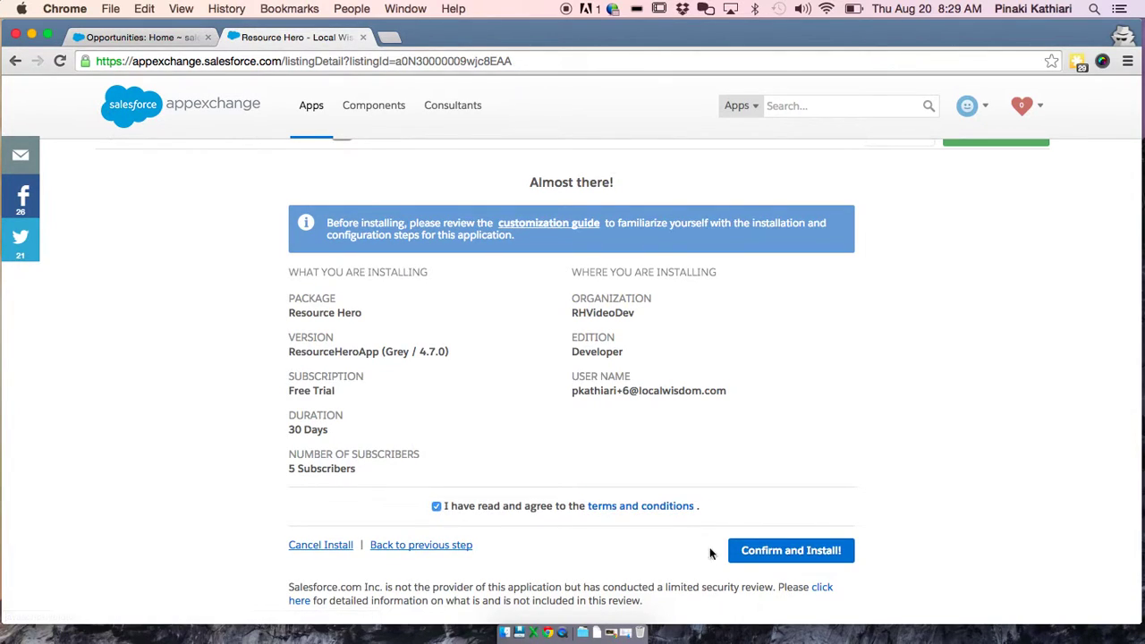
click(758, 559)
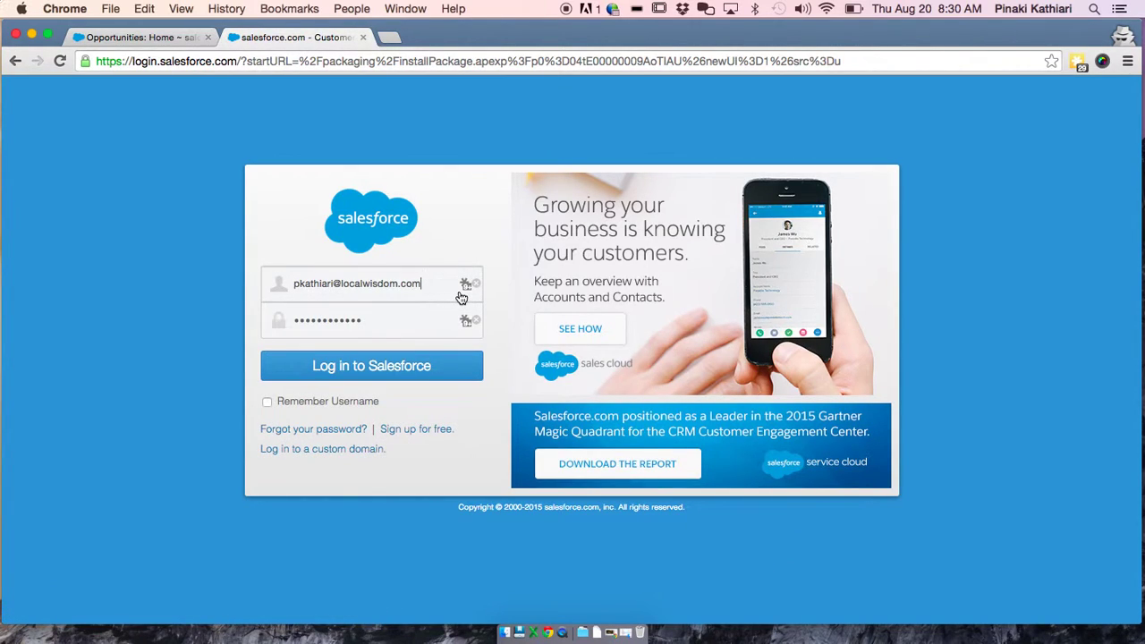
- Sign in to the Salesforce org with a saved login account
click(464, 285)
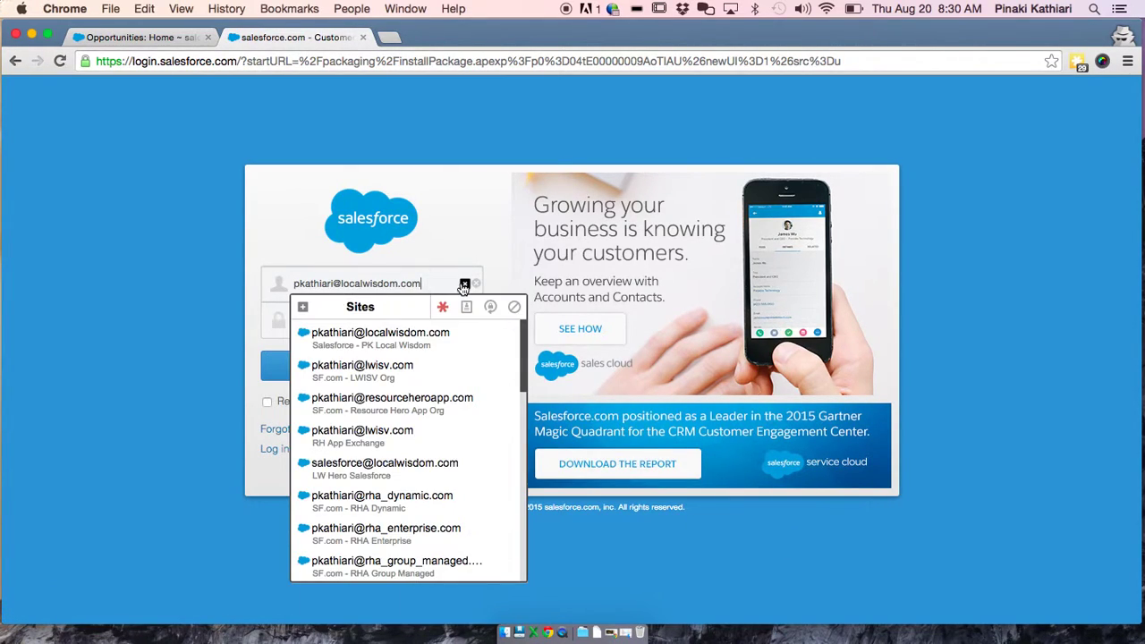
scroll(438, 484, down, 1)
scroll(438, 484, down, 3)
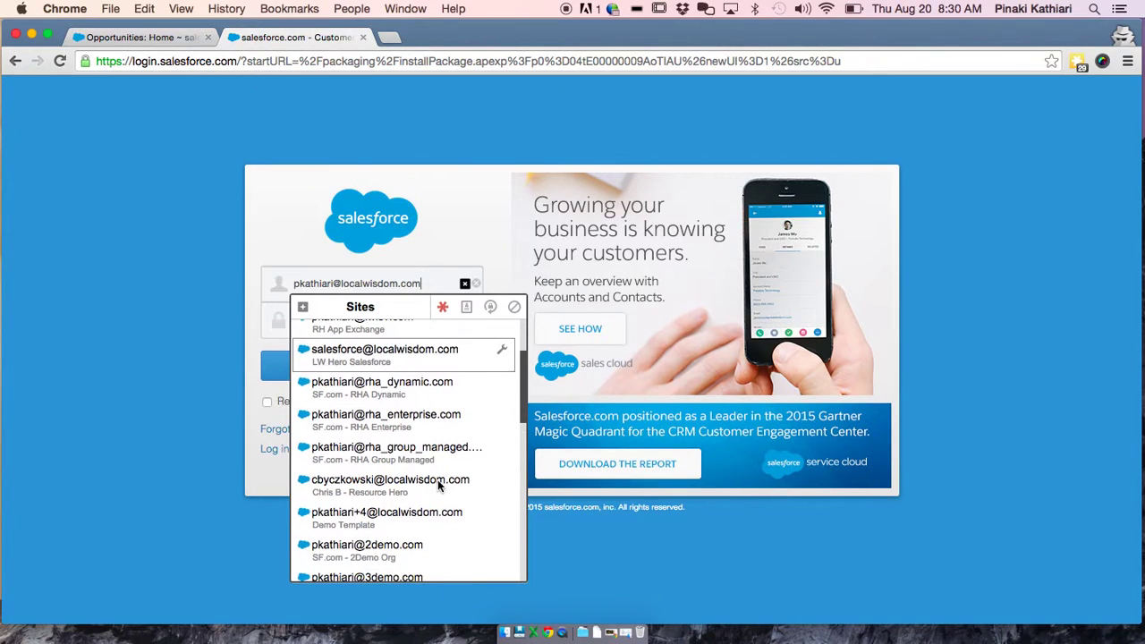
scroll(438, 484, up, 4)
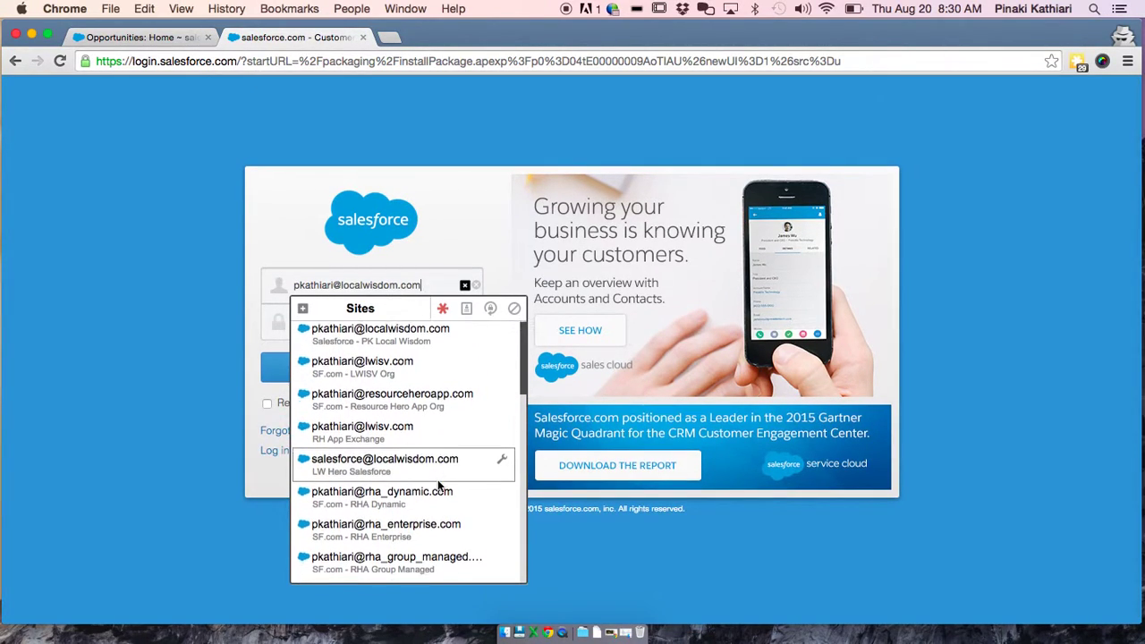
scroll(437, 480, down, 5)
scroll(437, 480, down, 2)
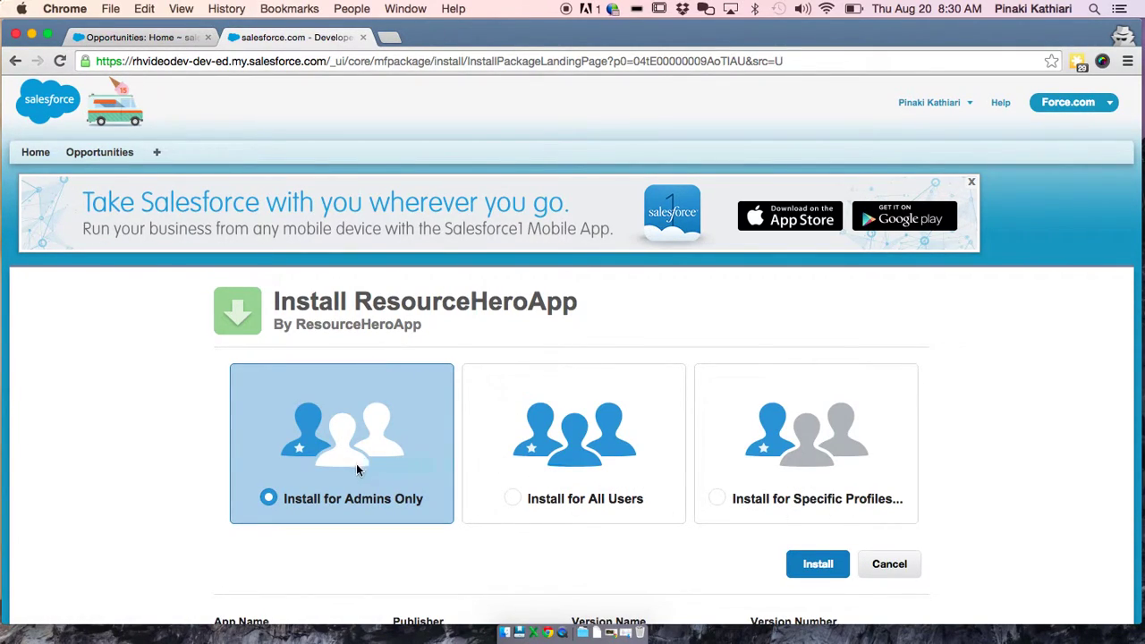
- Install ResourceHeroApp with the Install for All Users option
click(548, 475)
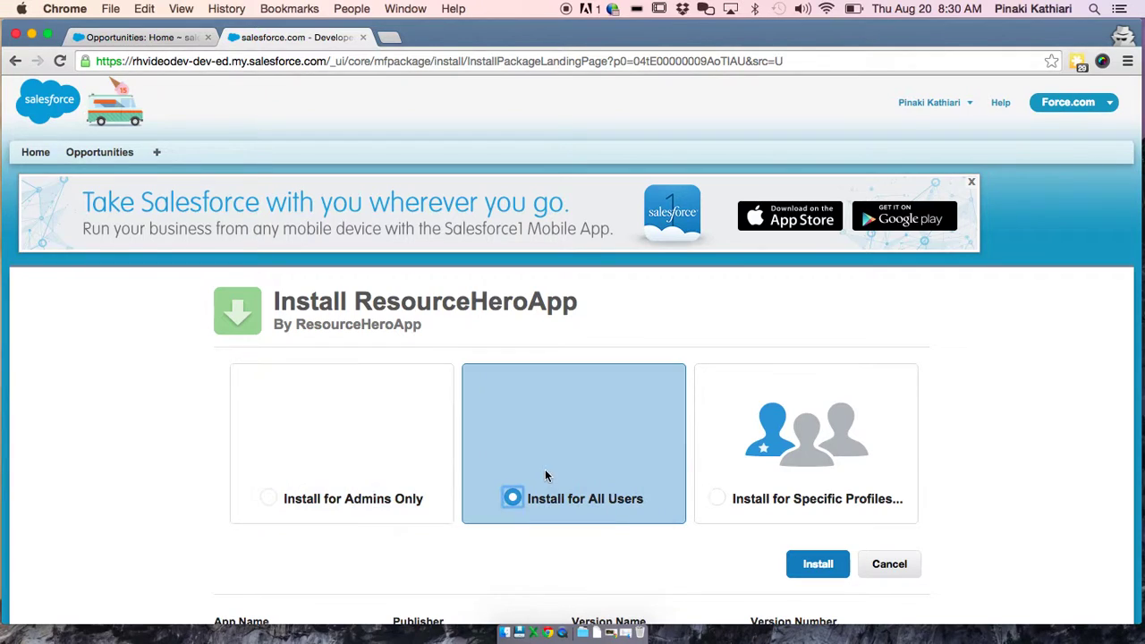
click(814, 565)
scroll(954, 455, down, 2)
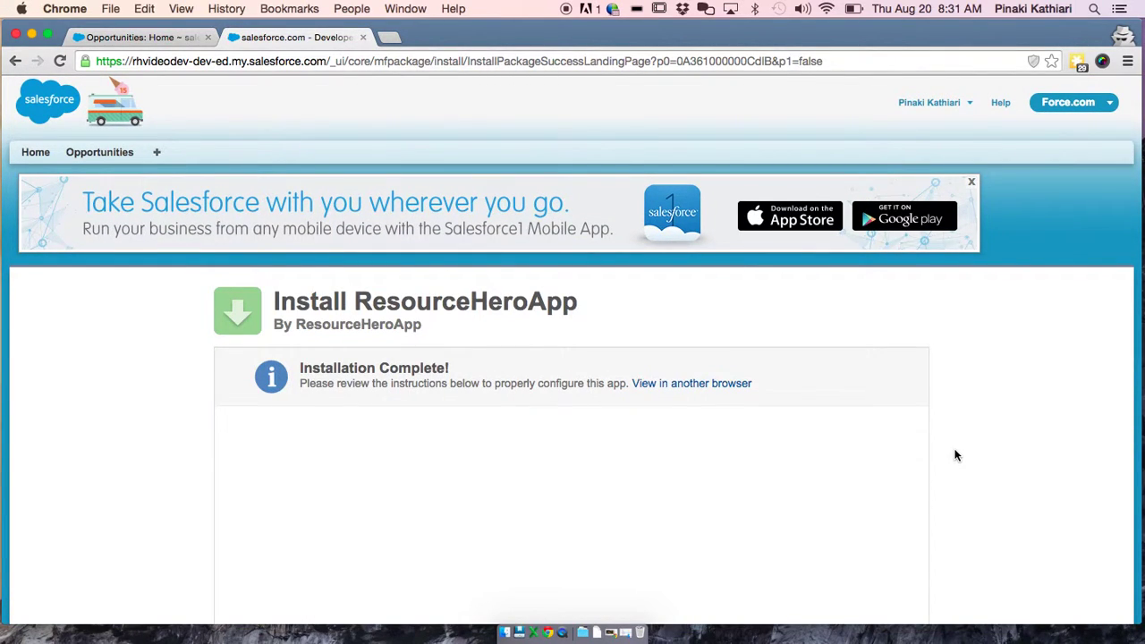
- Finish the install and review ResourceHeroApp 4.7 as a trial in Installed Packages
scroll(955, 457, down, 5)
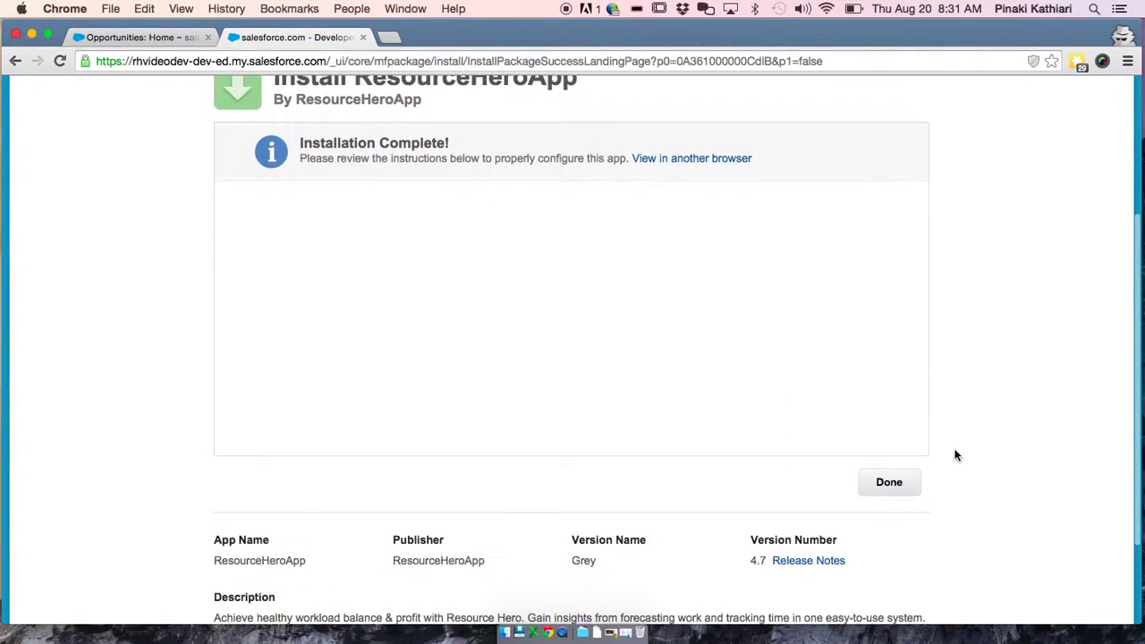
click(907, 491)
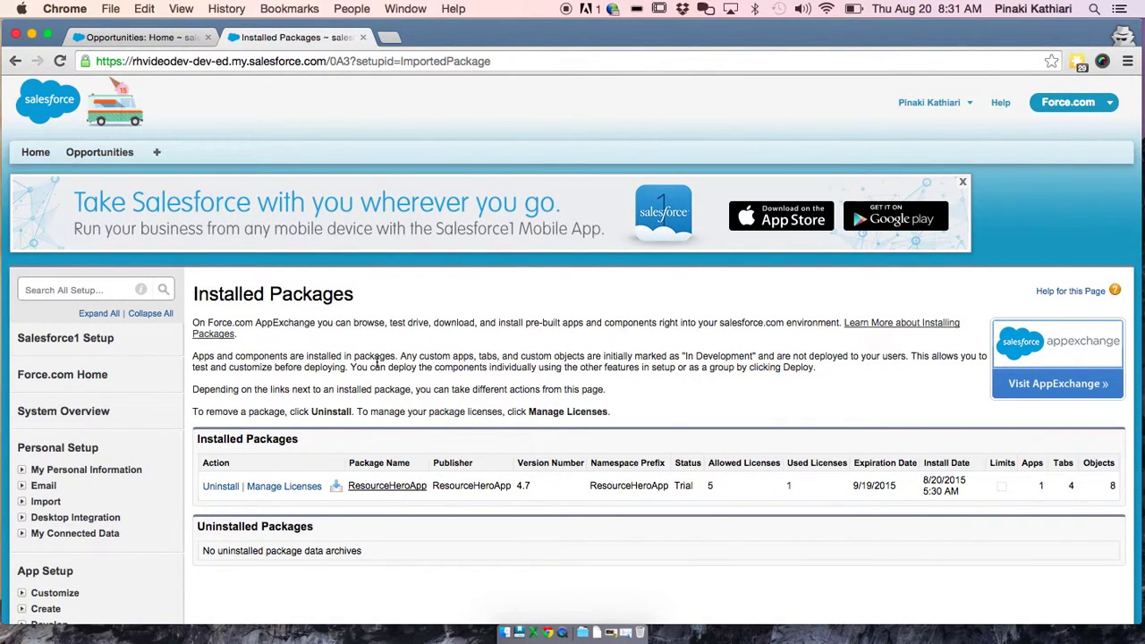
scroll(342, 322, down, 3)
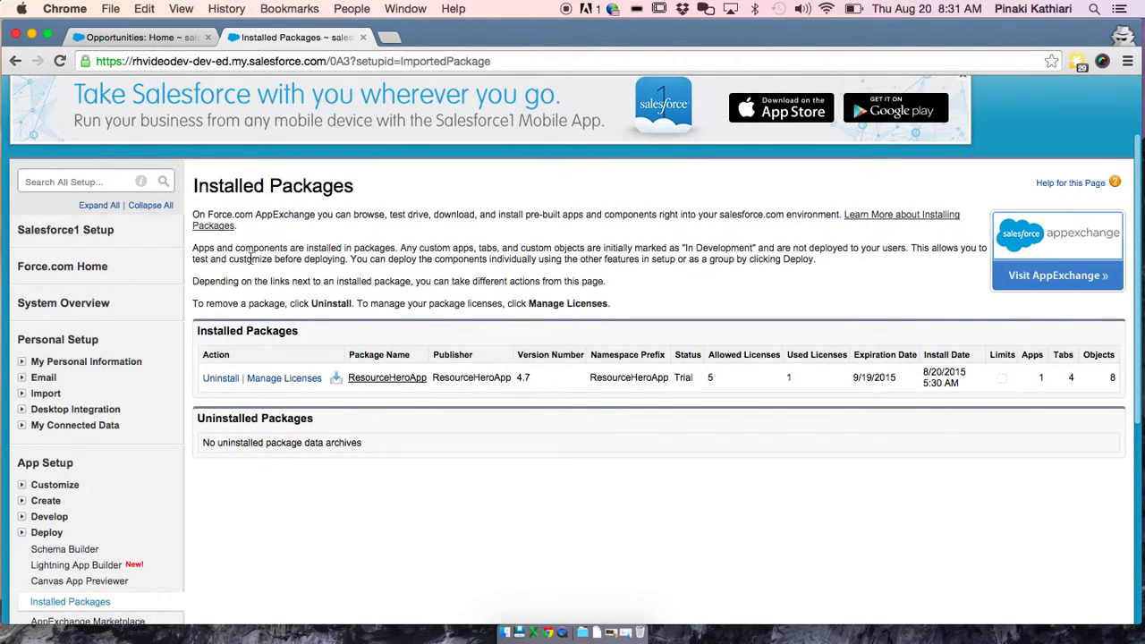
scroll(173, 425, down, 3)
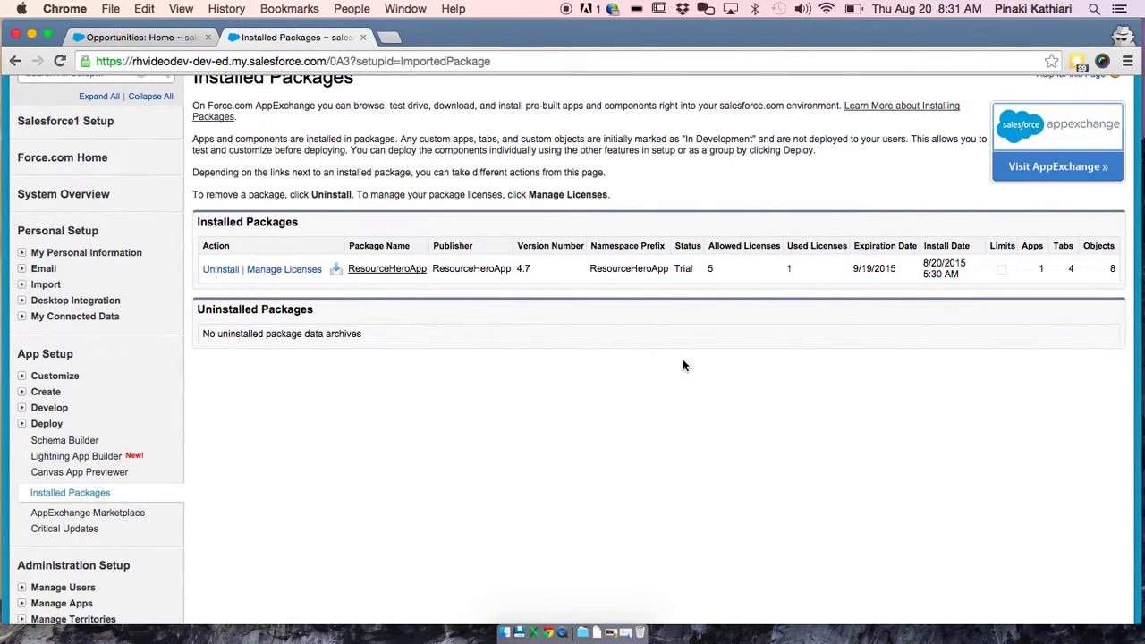
scroll(683, 362, up, 3)
scroll(683, 362, up, 2)
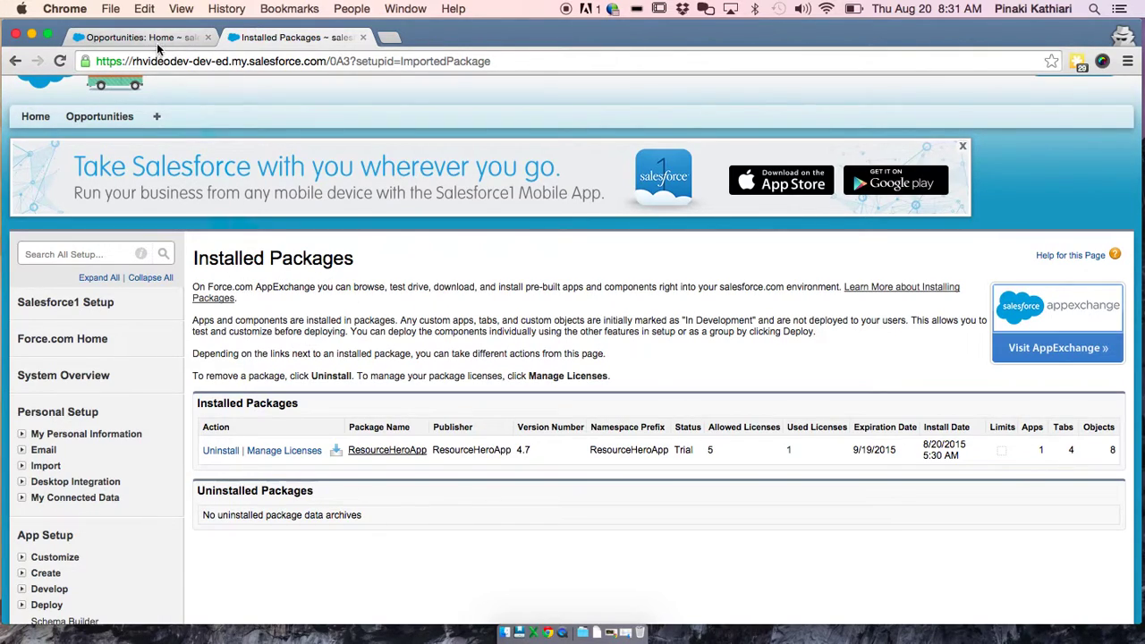
scroll(381, 311, up, 1)
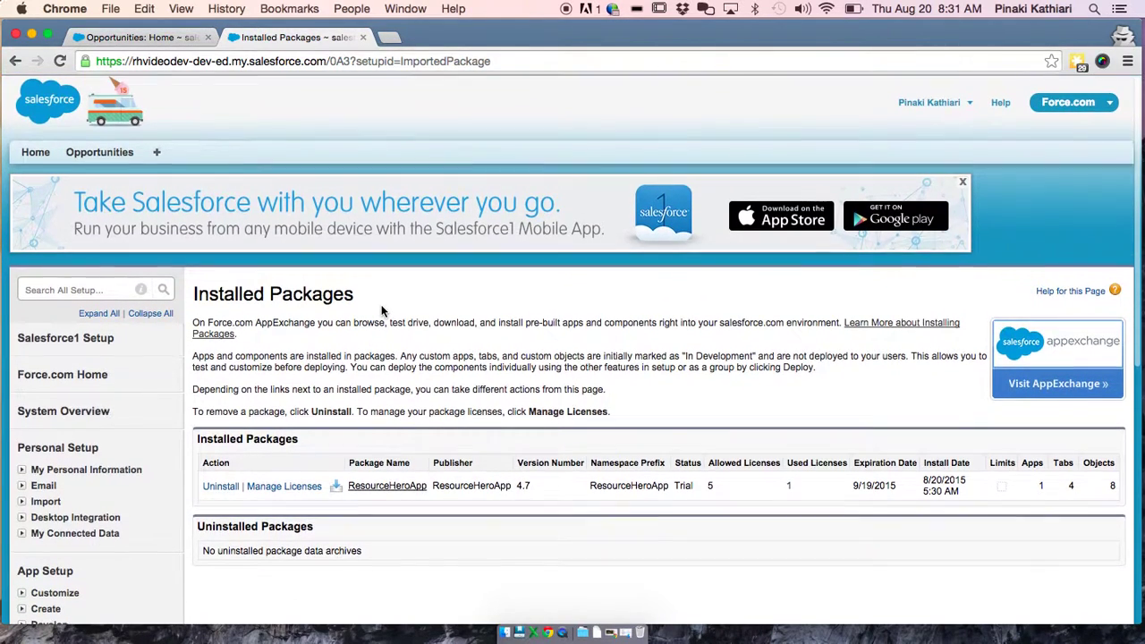
- Open All Tabs and scroll through the Resource Hero tabs
click(158, 154)
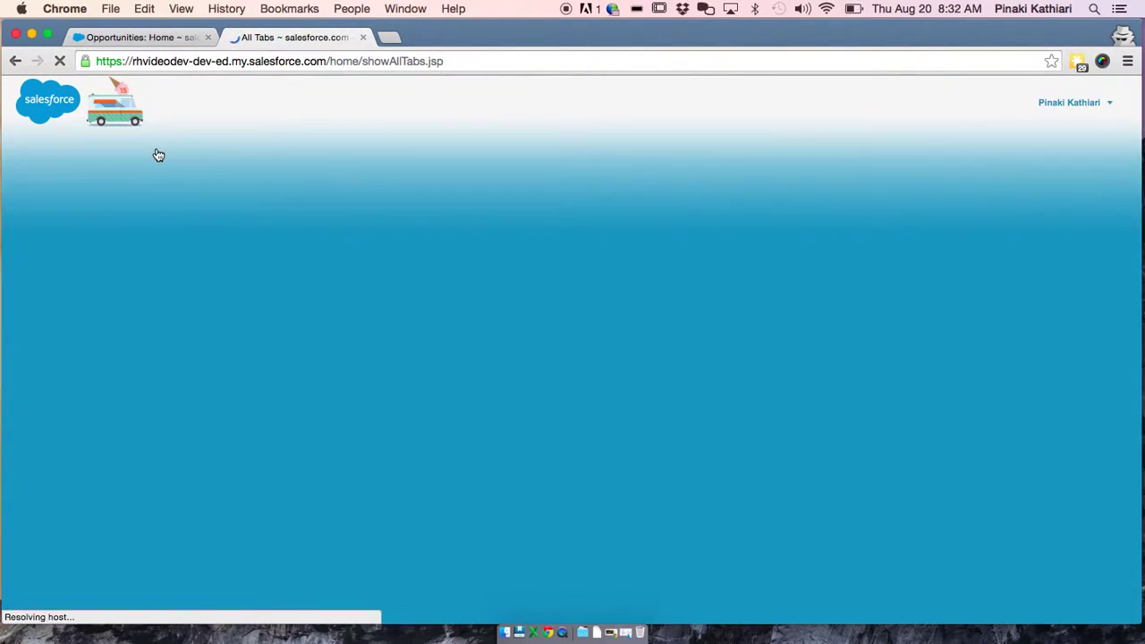
scroll(481, 390, down, 1)
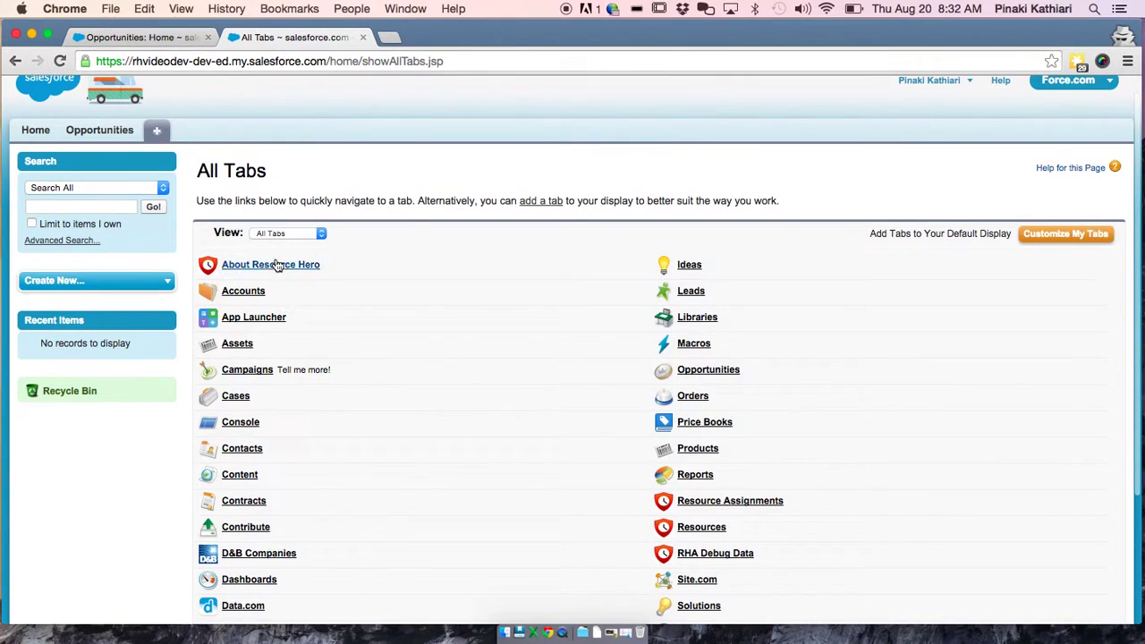